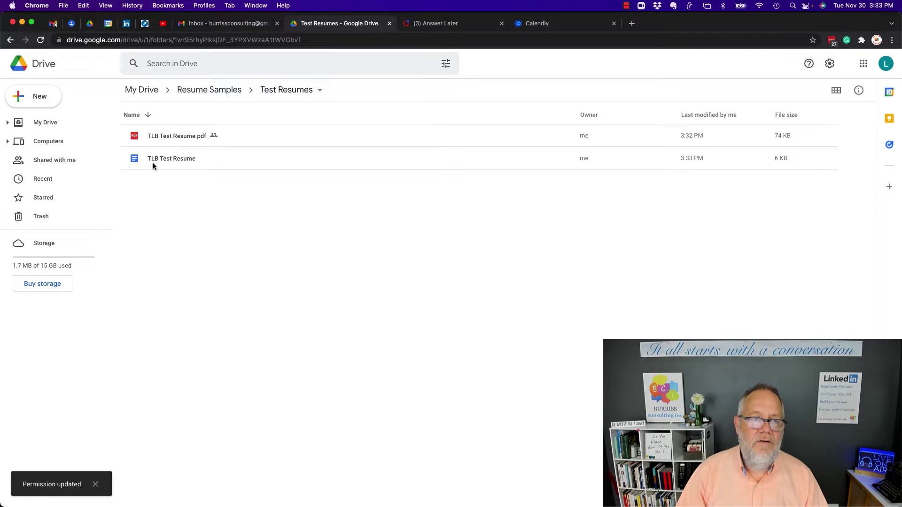
Share TLB Test Resume so anyone with the link can view it.
left_click(153, 162)
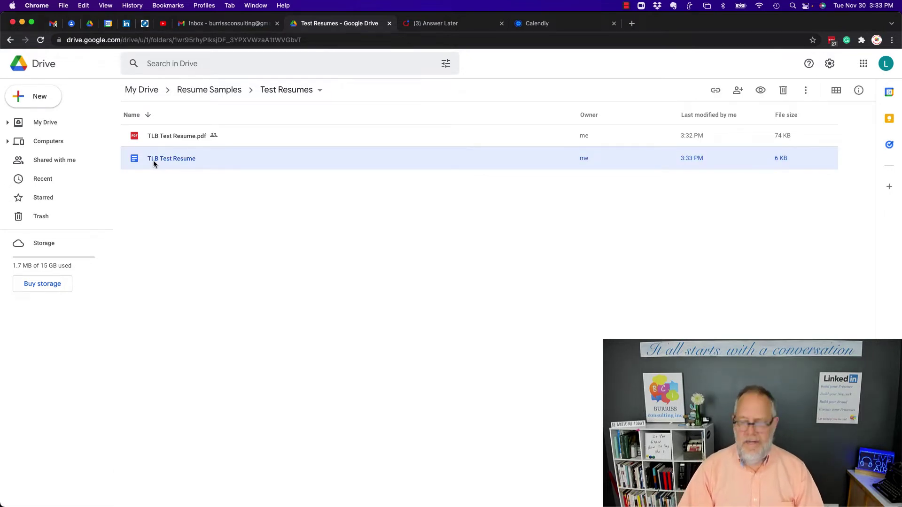
right_click(154, 162)
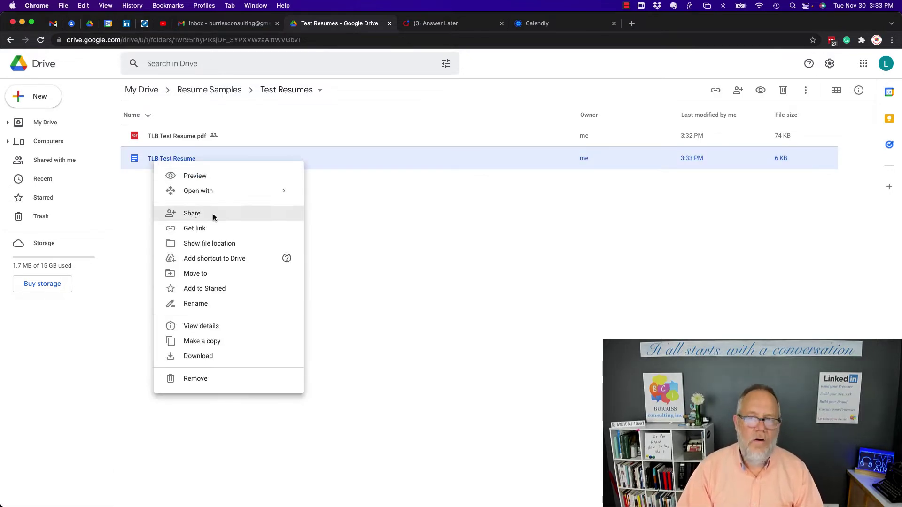
left_click(532, 160)
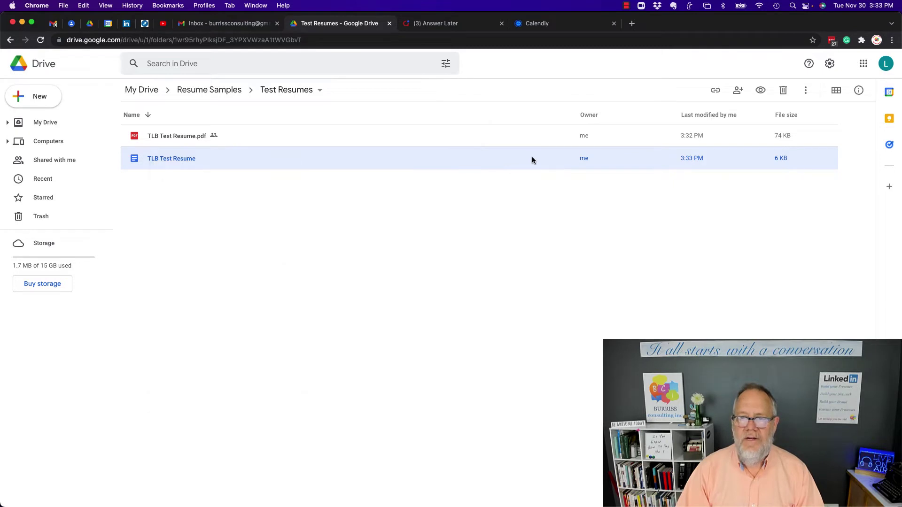
left_click(737, 91)
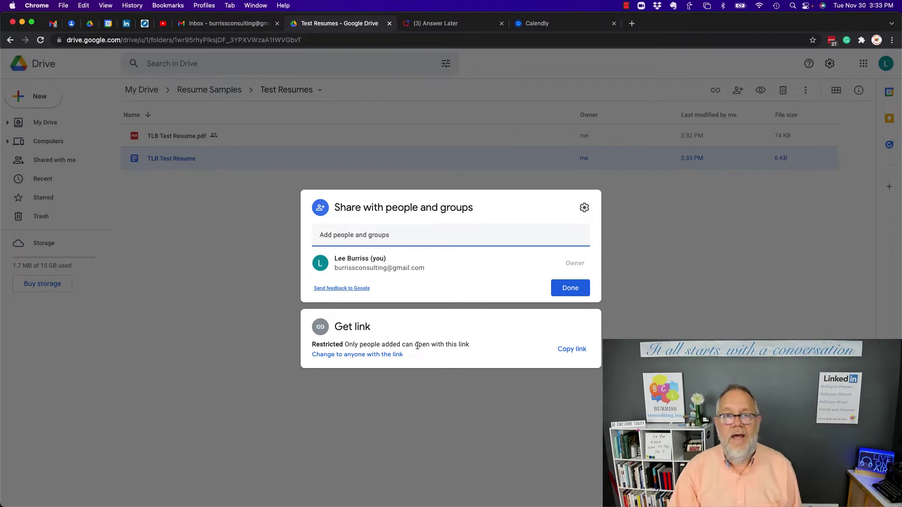
left_click(365, 237)
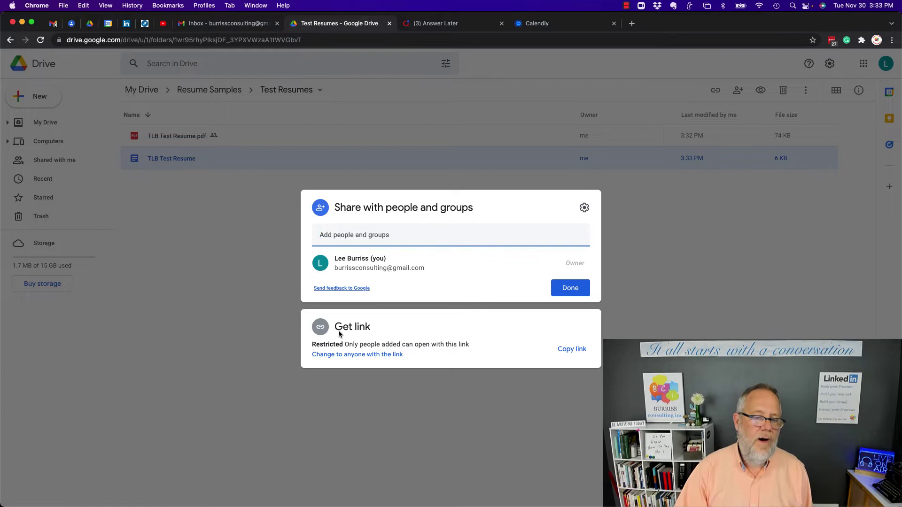
left_click(357, 355)
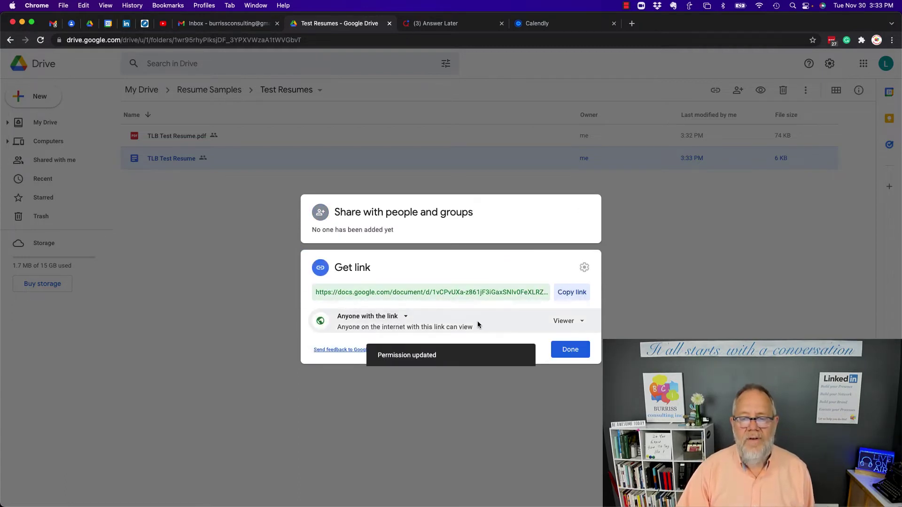
left_click(571, 349)
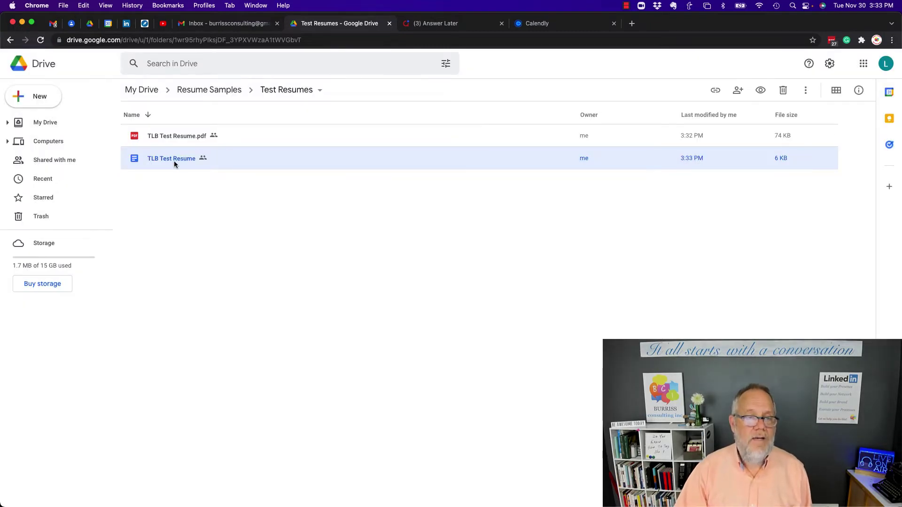
Copy TLB Test Resume's shareable link from its Get link settings.
right_click(174, 161)
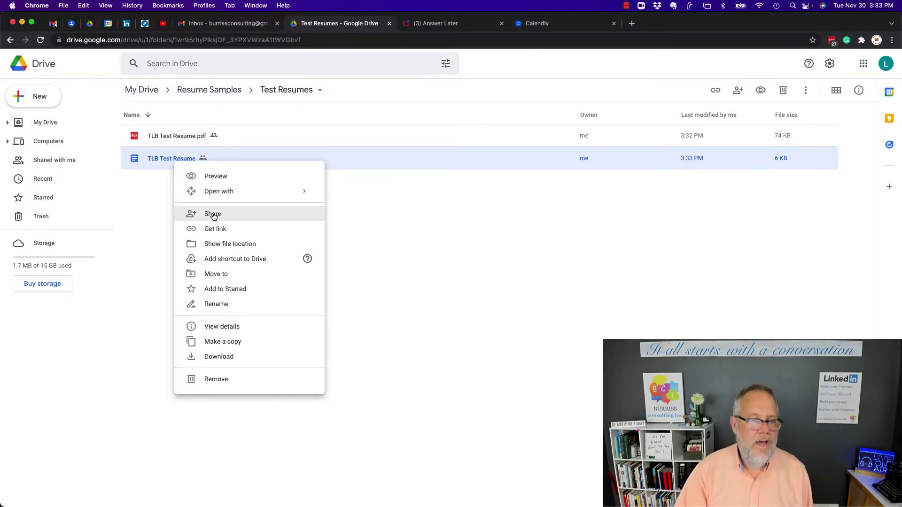
left_click(210, 228)
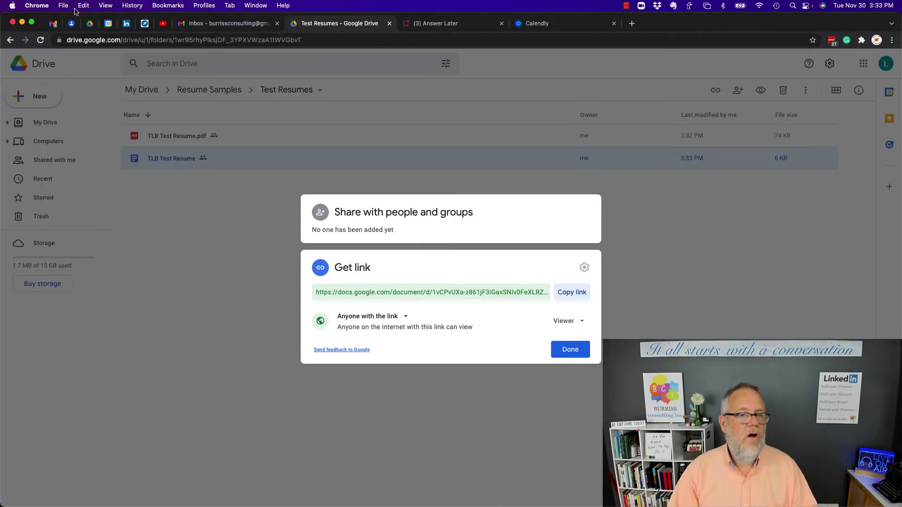
left_click(567, 295)
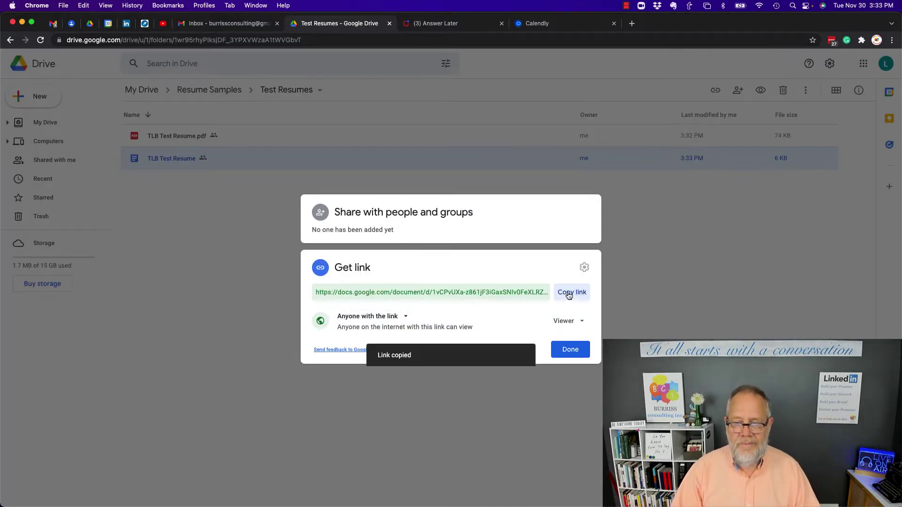
left_click(170, 318)
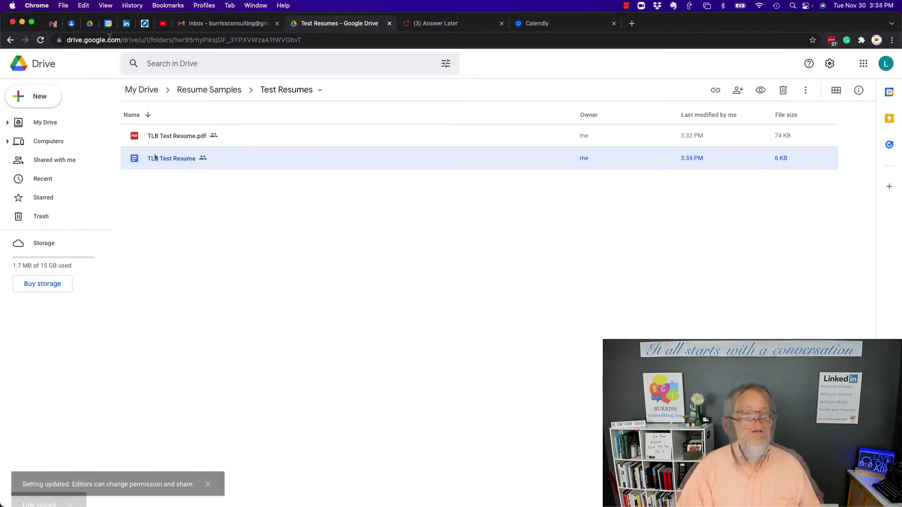
Open the copied document link in a new Incognito window.
left_click(62, 6)
left_click(93, 41)
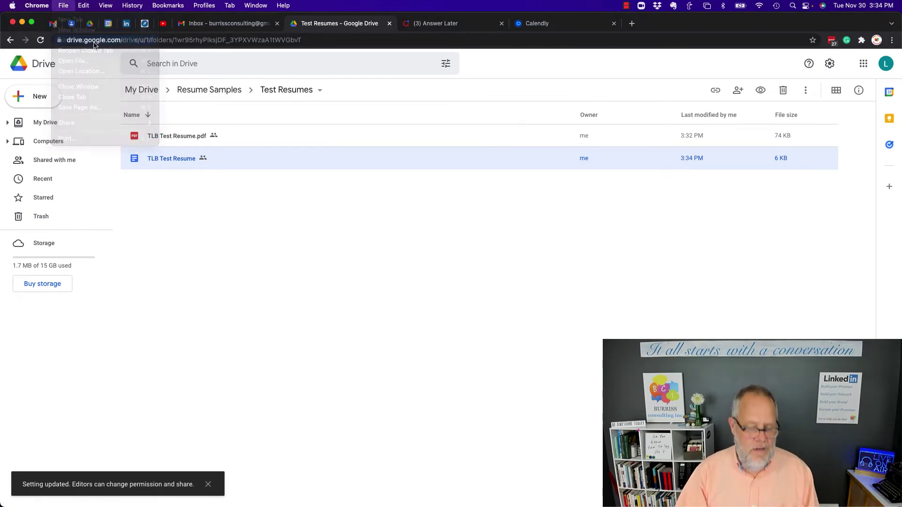
key("super+v")
key("Return")
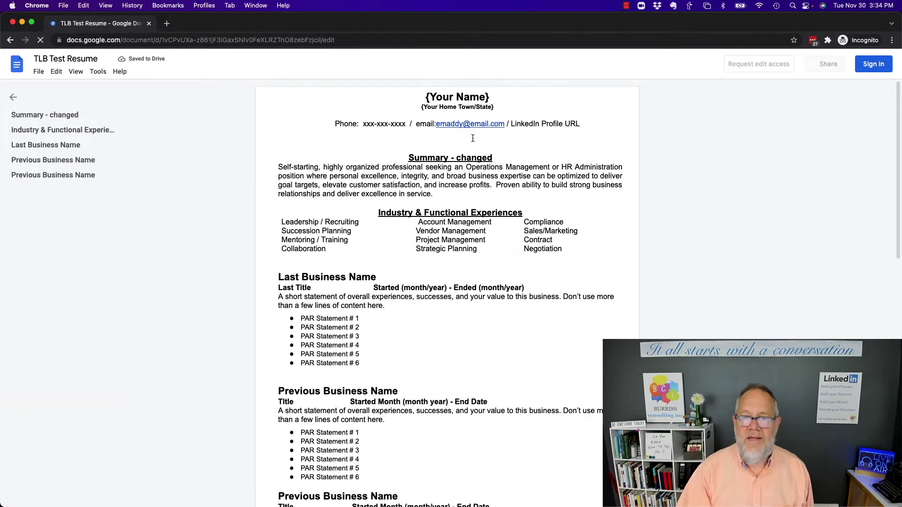
Check the Docs File menu for Download and Print options as a viewer.
left_click(39, 73)
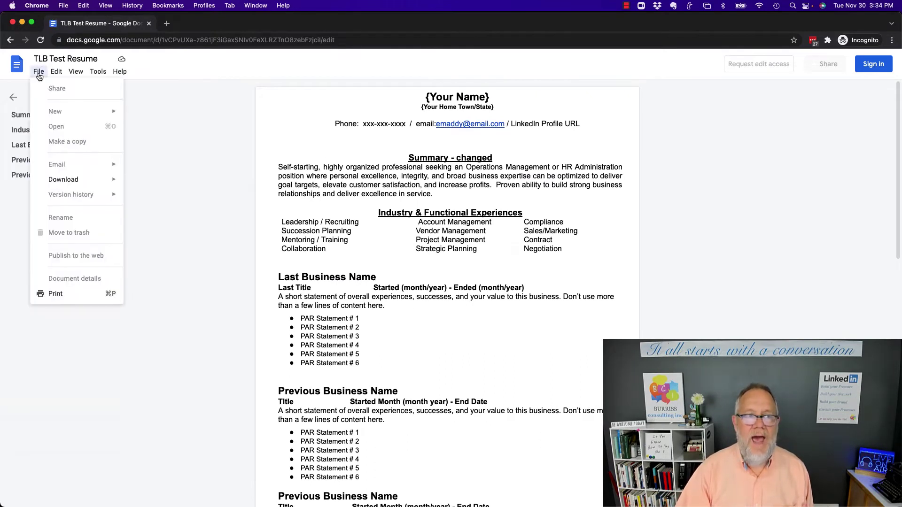
mouse_move(79, 181)
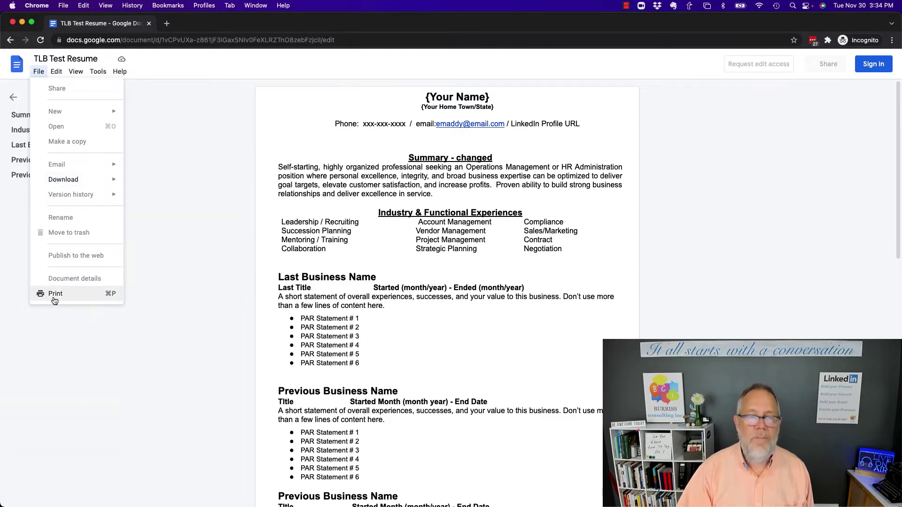
left_click(352, 289)
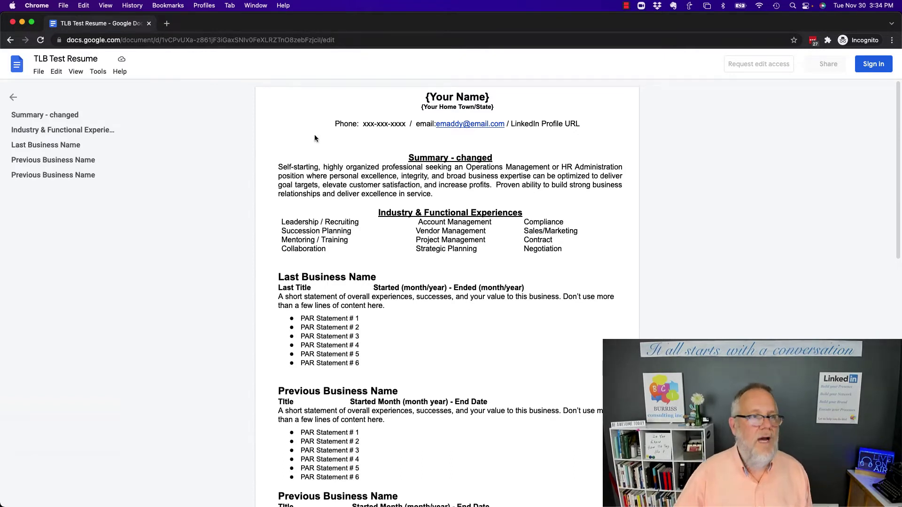
In TLB Test Resume's sharing settings, uncheck viewer download/print/copy and editors changing permissions.
left_click(13, 22)
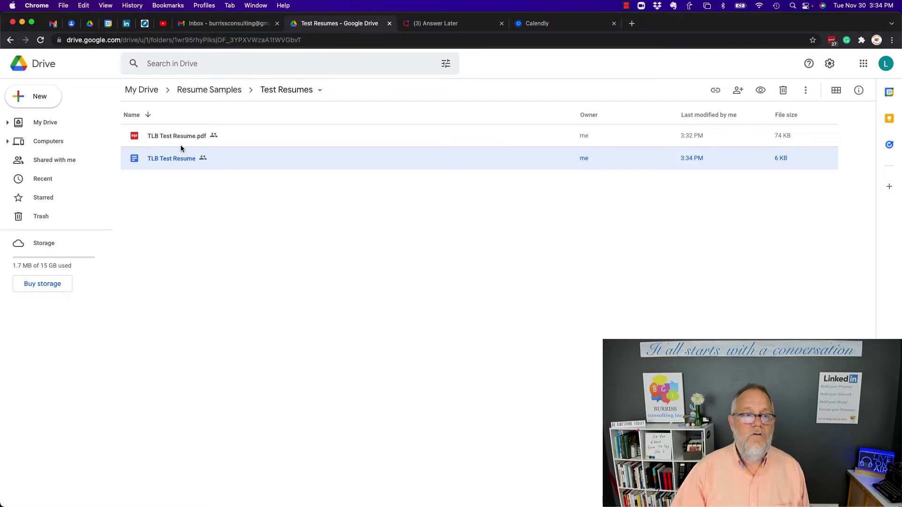
right_click(169, 164)
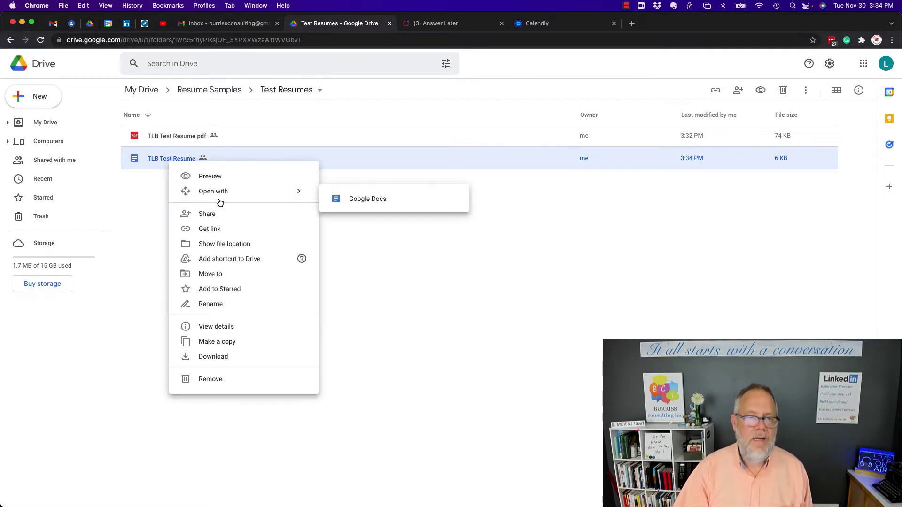
left_click(216, 216)
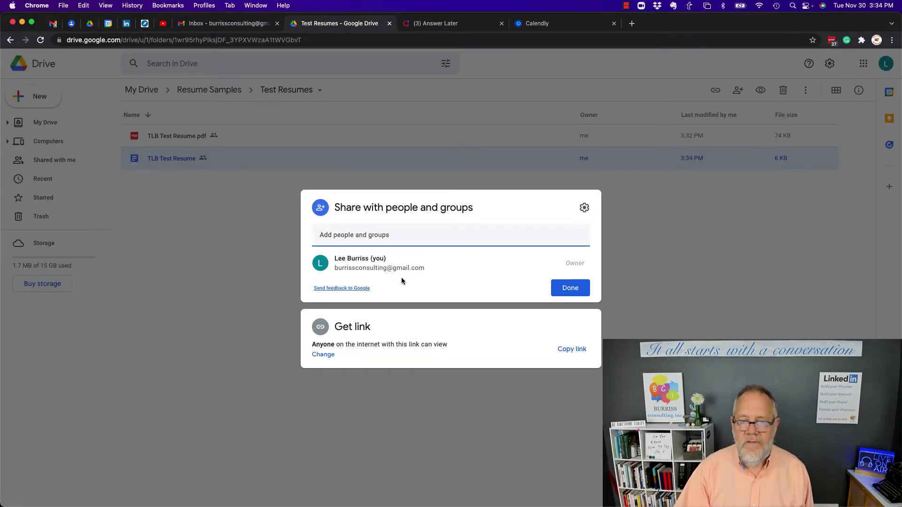
left_click(414, 332)
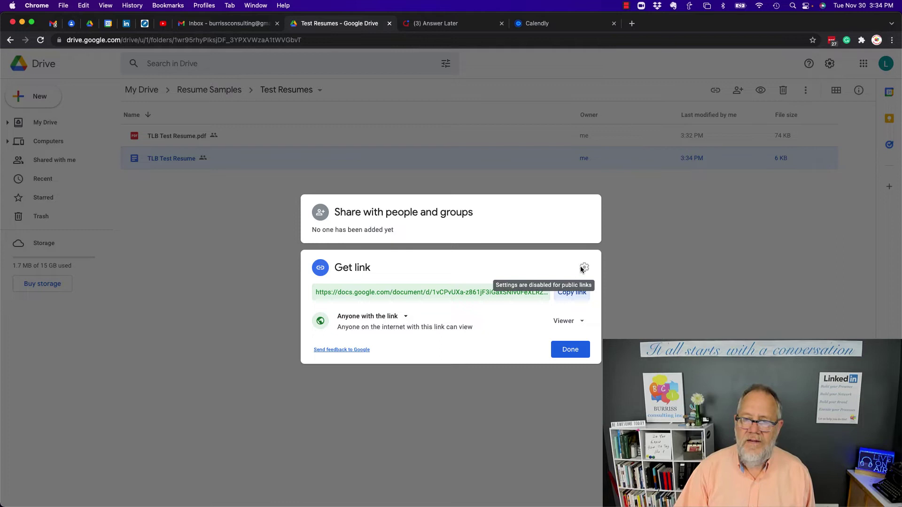
left_click(400, 220)
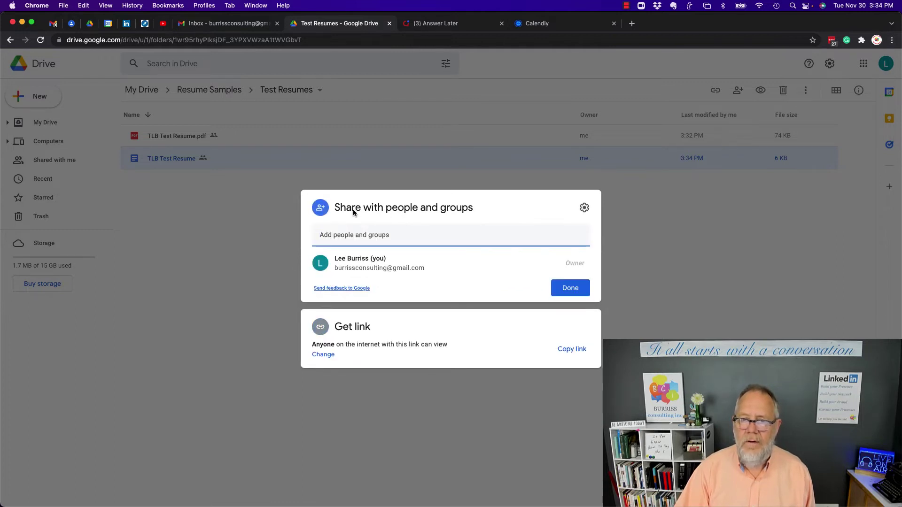
left_click(585, 208)
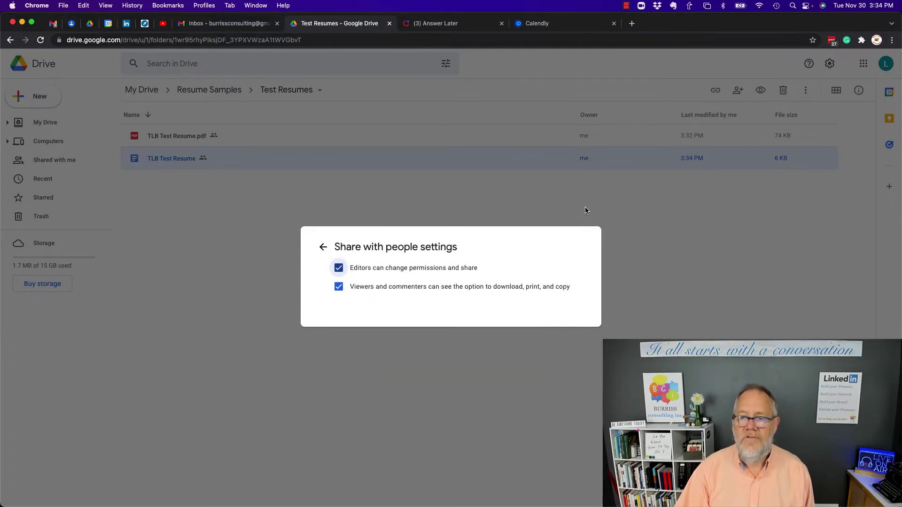
left_click(340, 288)
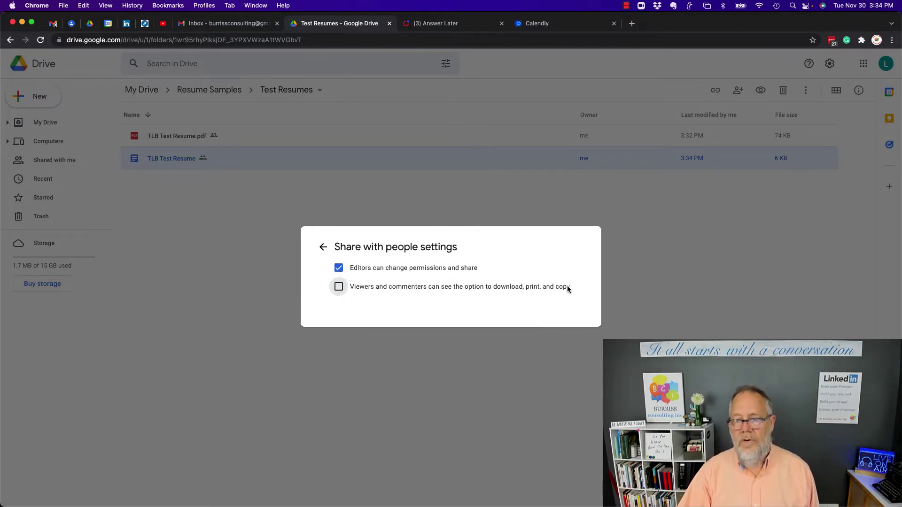
left_click(338, 268)
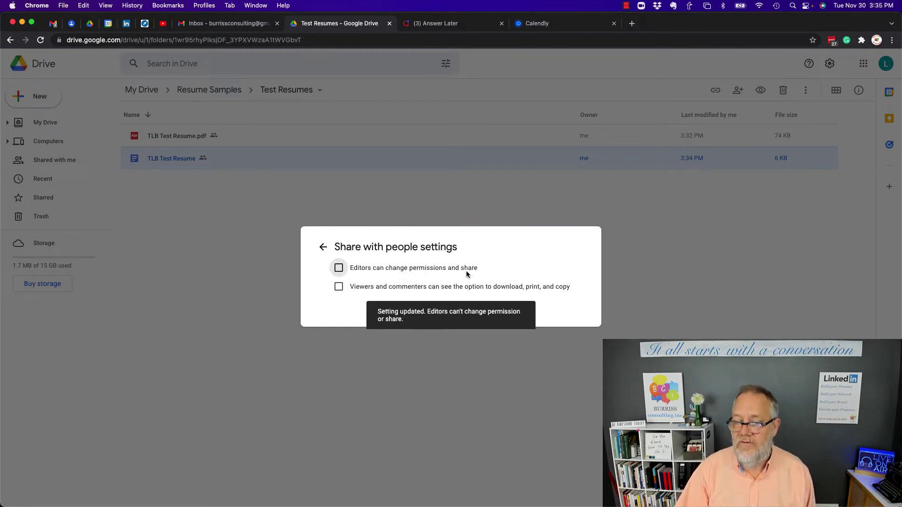
left_click(237, 263)
left_click(63, 6)
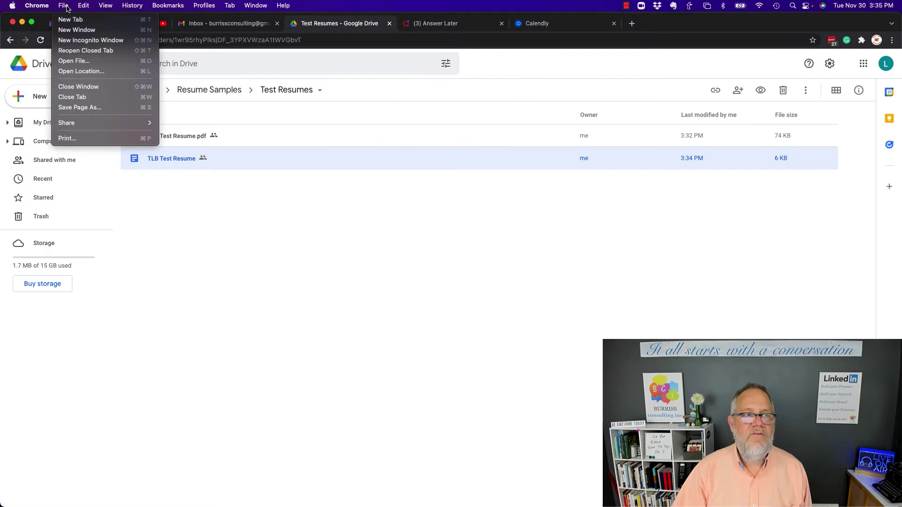
left_click(90, 41)
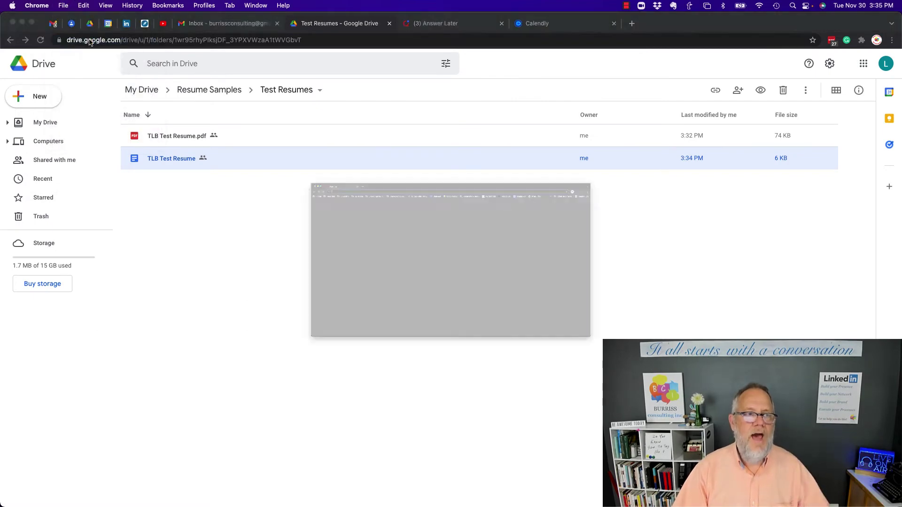
key("super+v")
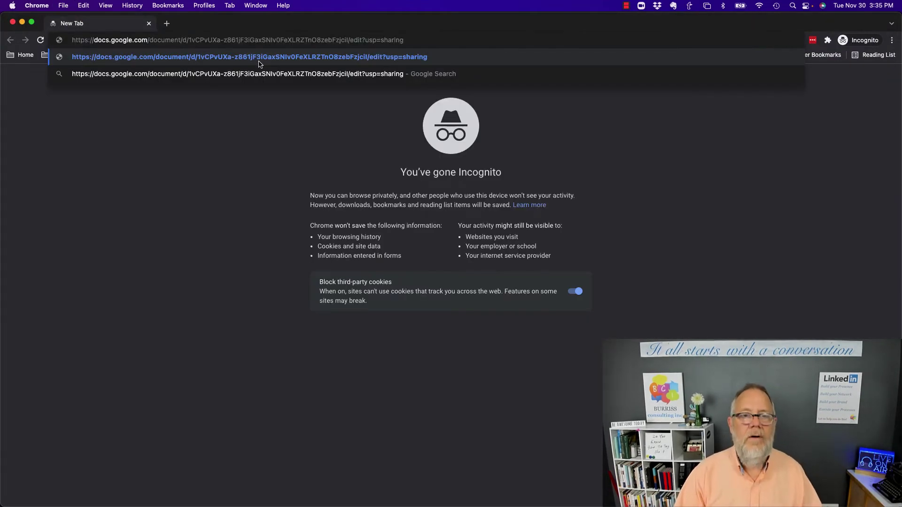
key("Return")
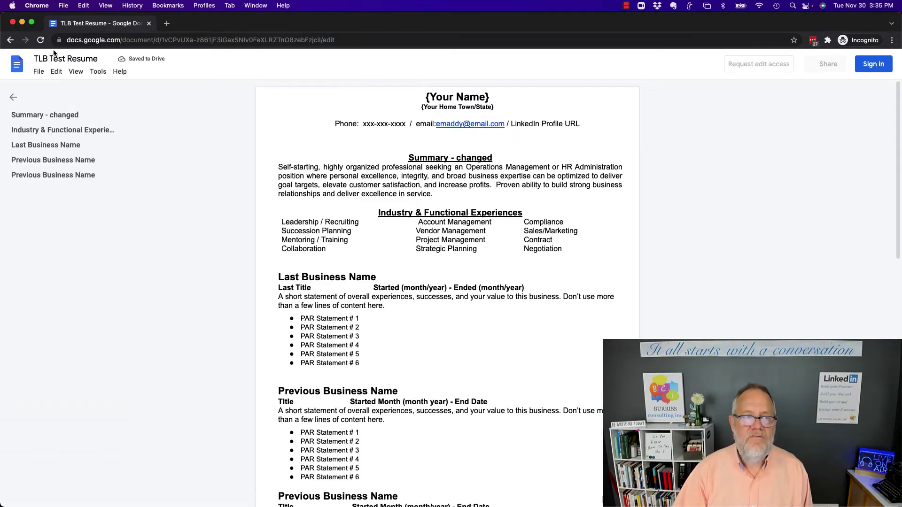
left_click(39, 73)
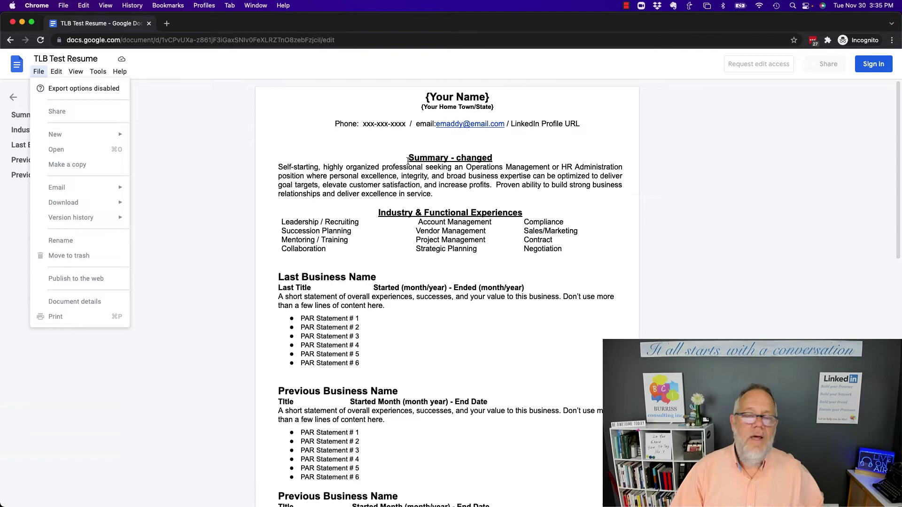
left_click(451, 148)
left_click_drag(451, 148, 459, 447)
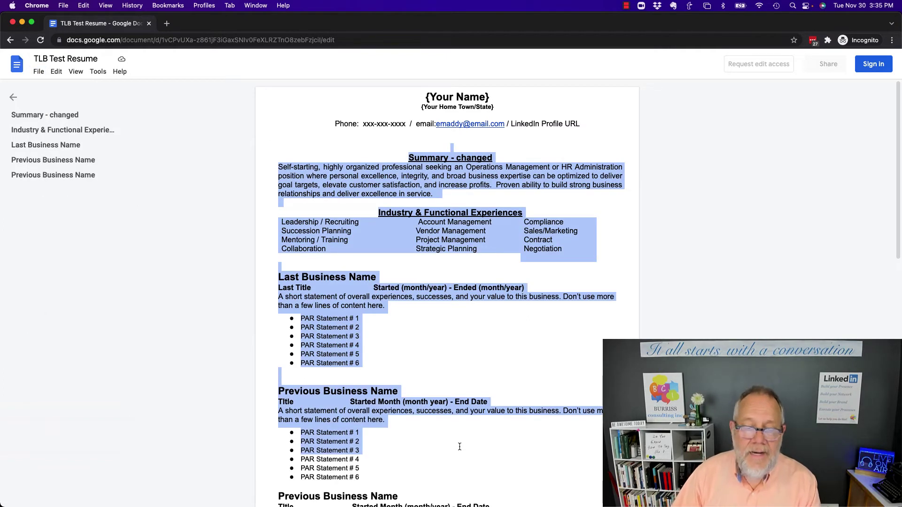
left_click(38, 72)
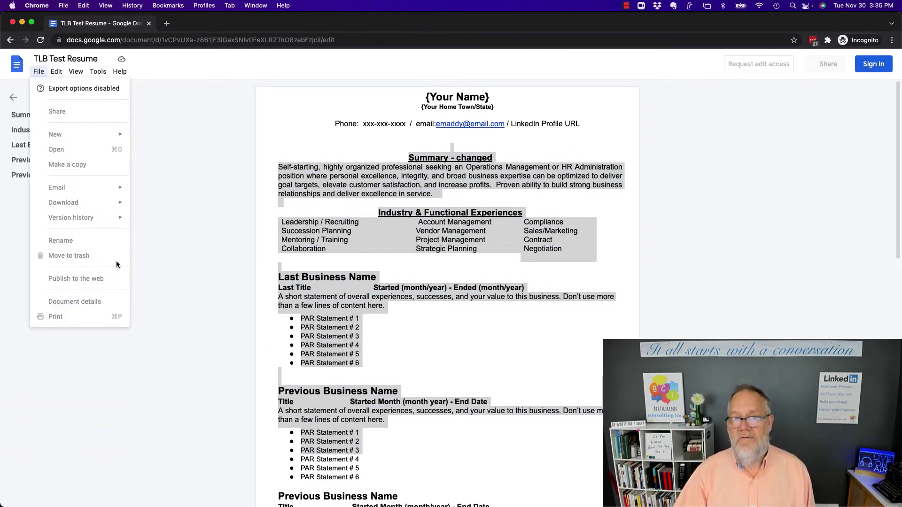
left_click(13, 23)
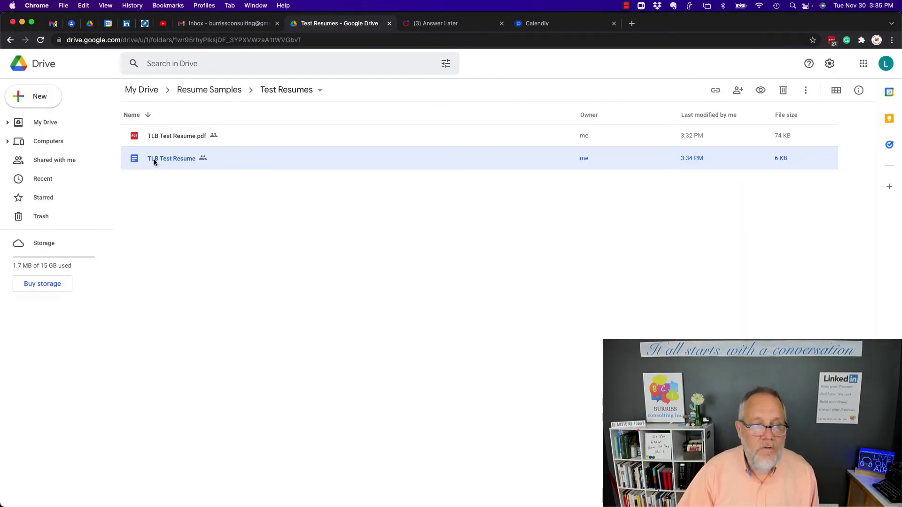
Open sharing for the TLB Test Resume doc rather than the PDF.
left_click(165, 138)
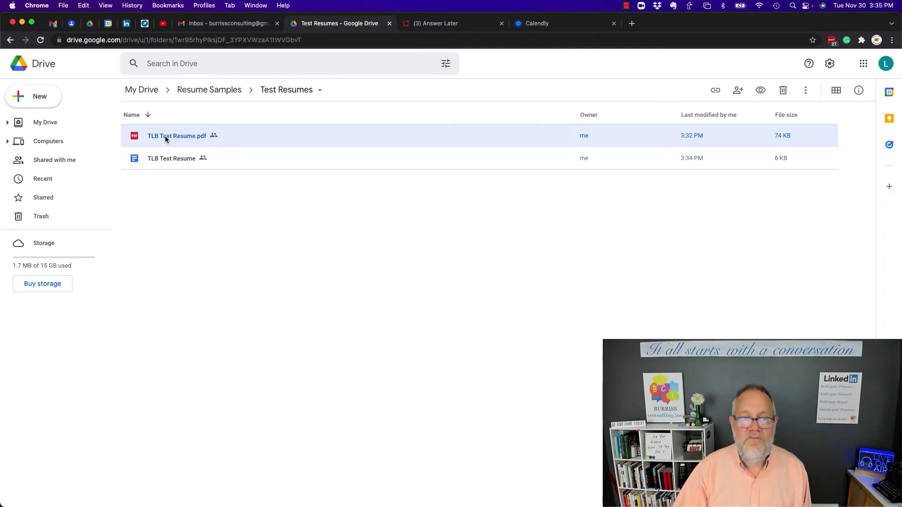
right_click(166, 139)
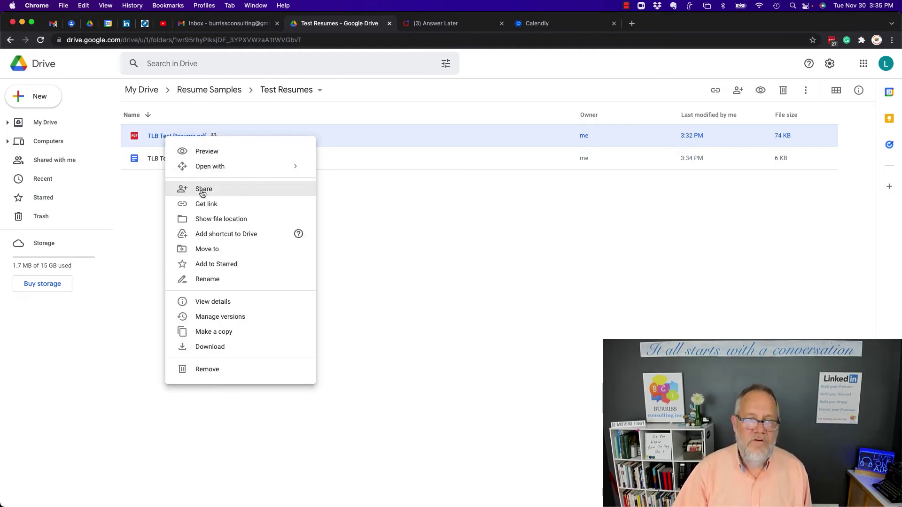
left_click(148, 160)
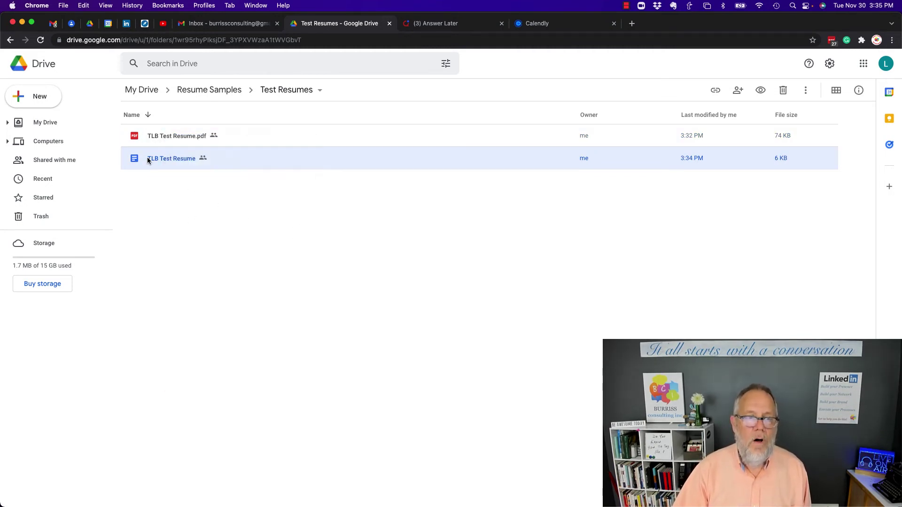
right_click(171, 159)
left_click(212, 214)
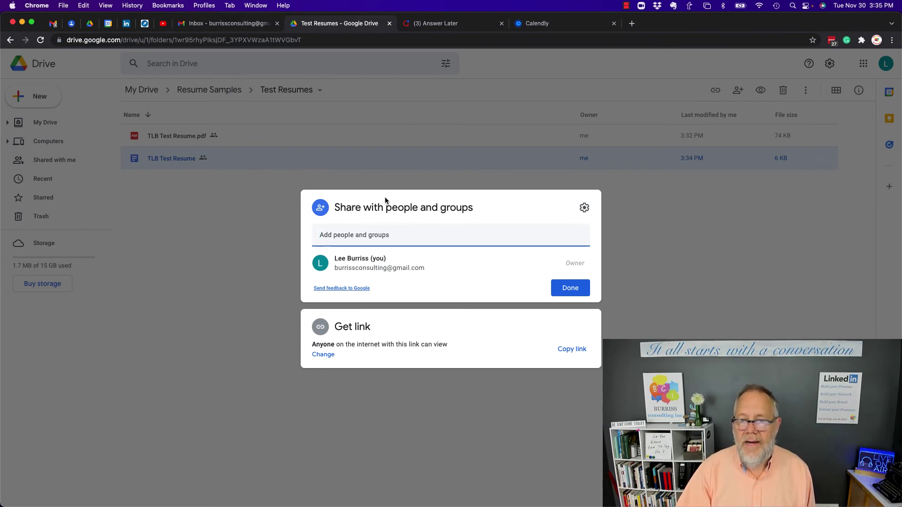
Confirm both advanced sharing options are unchecked, then go to the Gmail inbox.
left_click(586, 212)
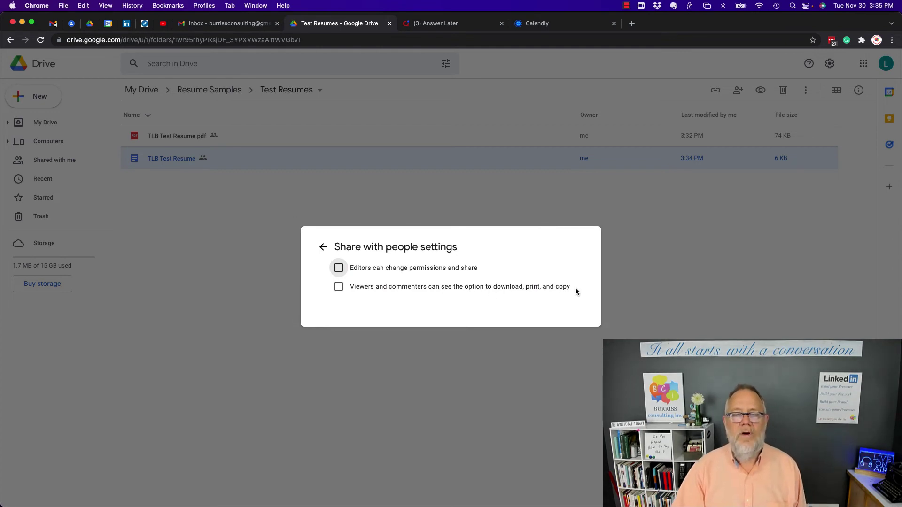
left_click(228, 208)
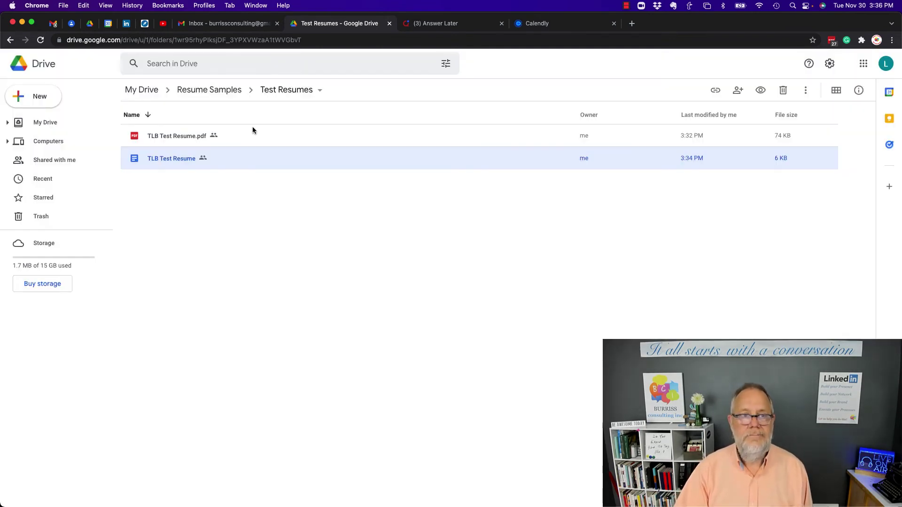
left_click(231, 27)
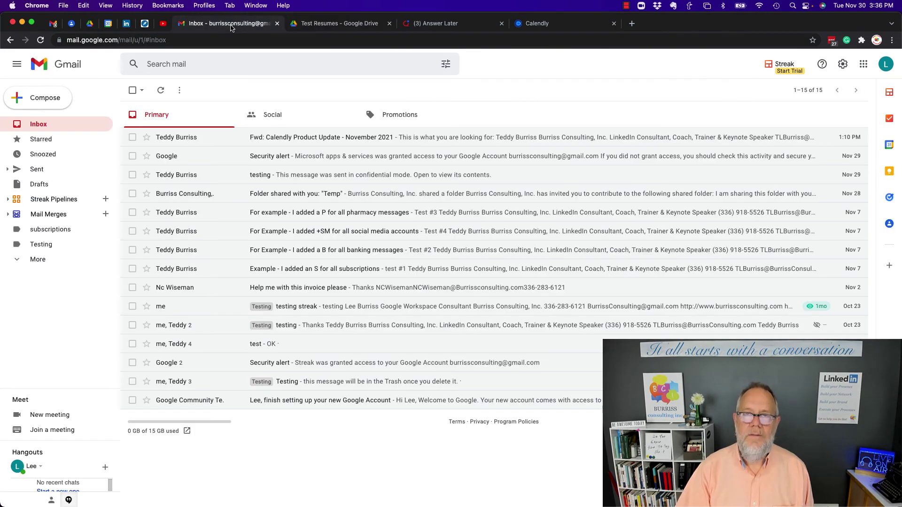